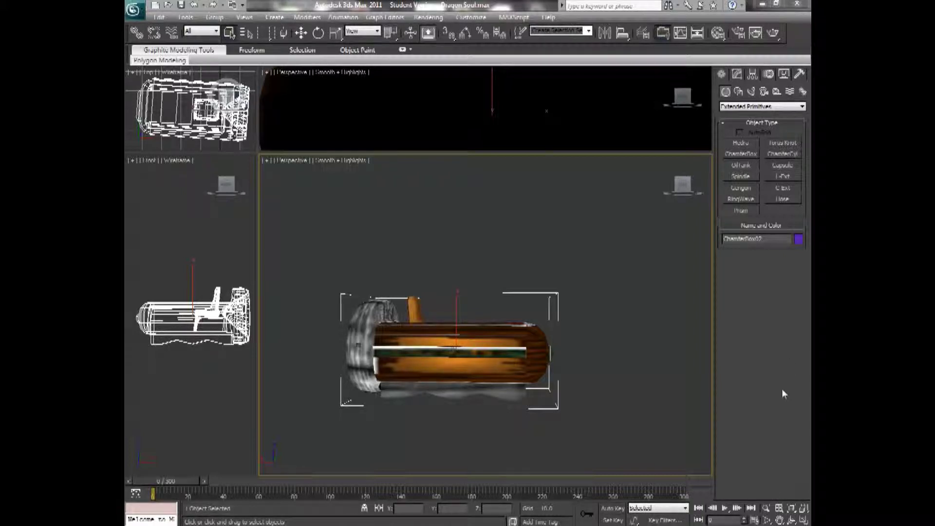
Step: Tilt the Perspective view down onto the boat and render a test frame, overwriting the saved jpg
left_click_drag(682, 192, 658, 197)
left_click(773, 32)
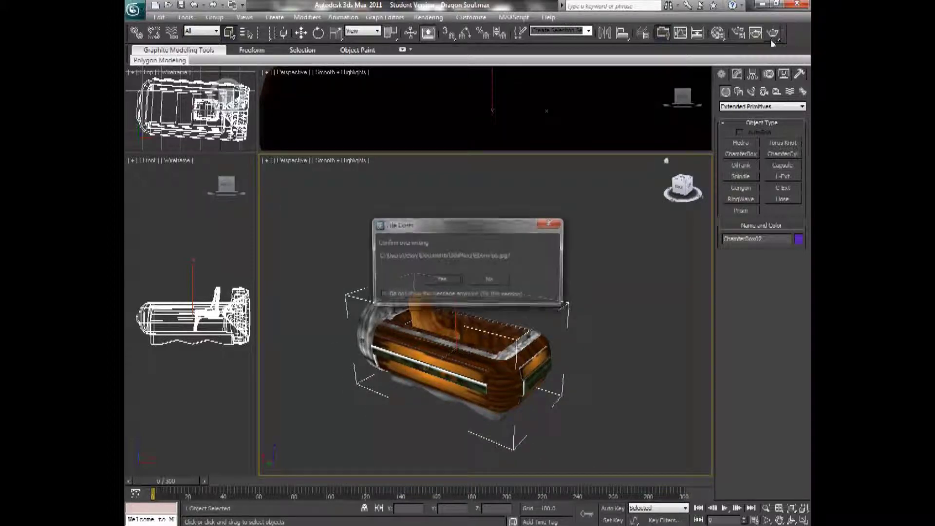
left_click(449, 282)
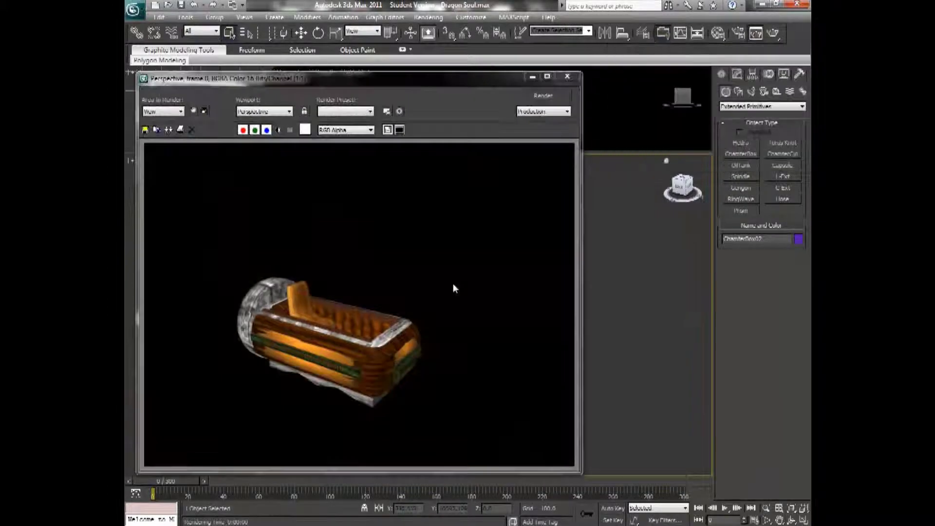
left_click(567, 76)
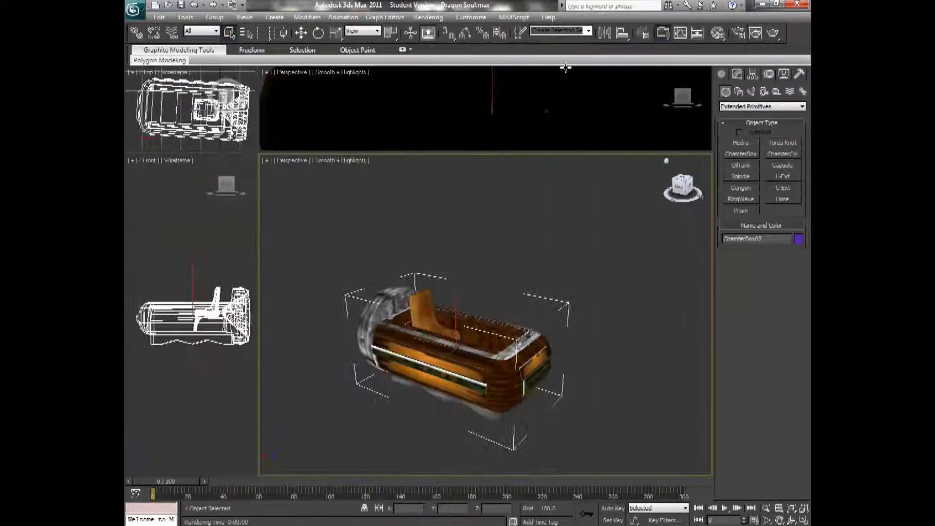
Step: Create a Capsule primitive beside the boat's stern
left_click(627, 281)
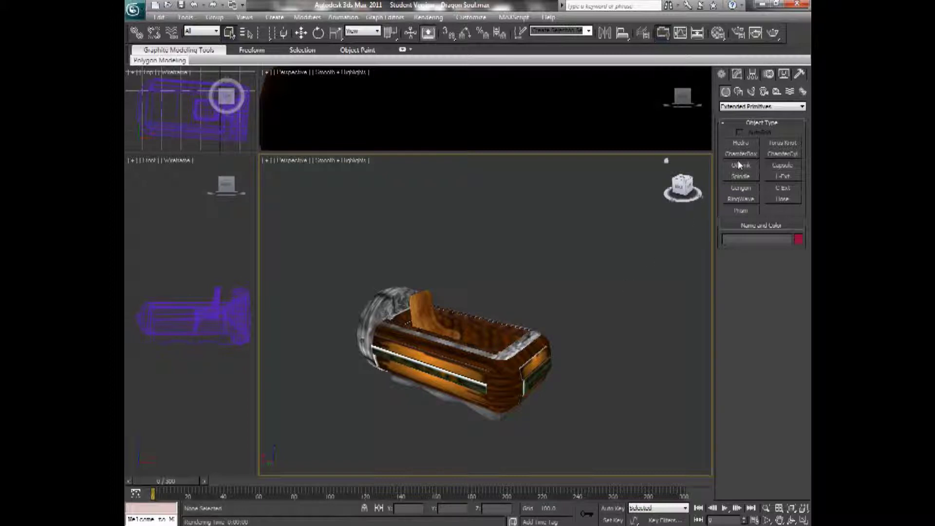
left_click(770, 165)
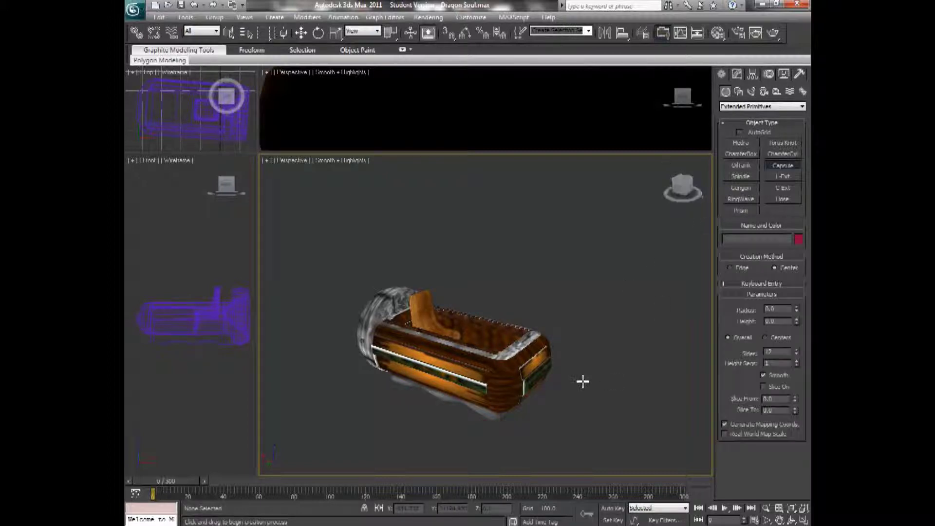
mouse_move(562, 397)
left_mouse_down()
mouse_move(580, 413)
mouse_move(609, 407)
mouse_move(568, 396)
left_mouse_up()
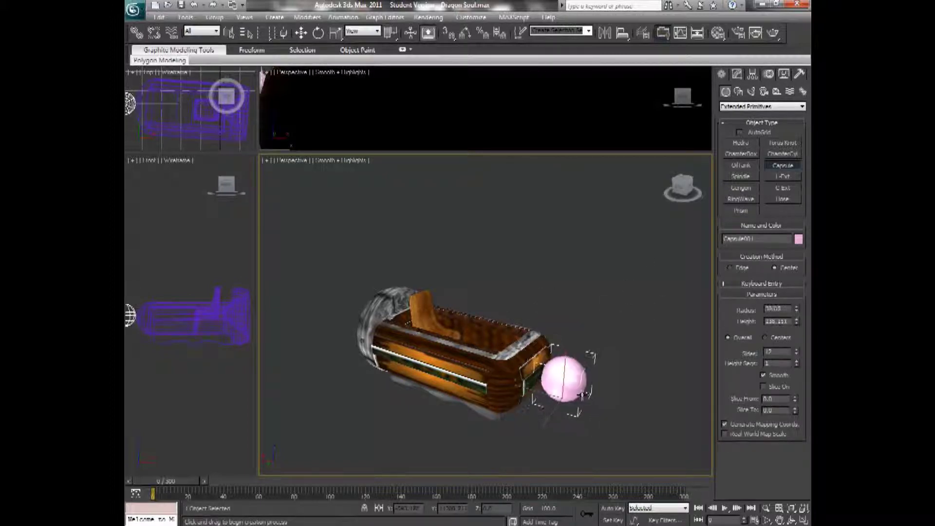
left_click(577, 316)
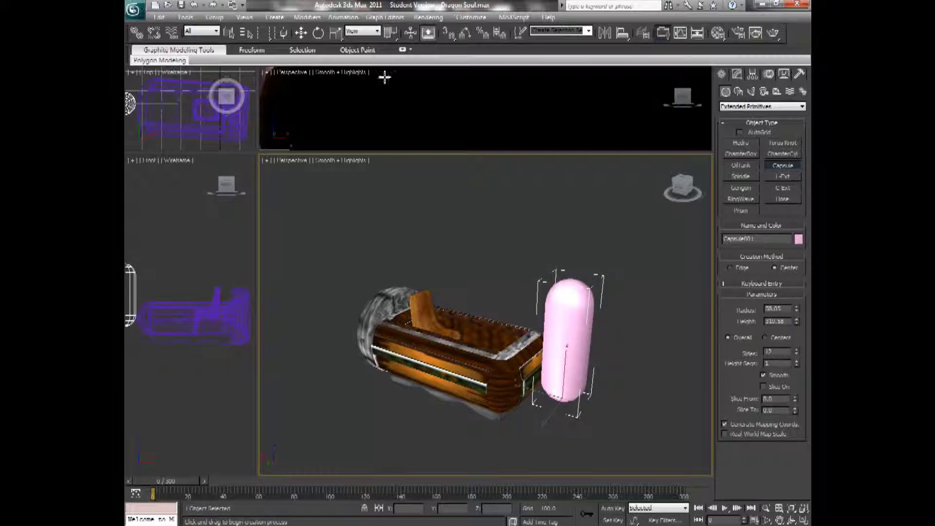
Step: Scale the capsule taller in Z and shrink it into a thin rod
left_click(340, 33)
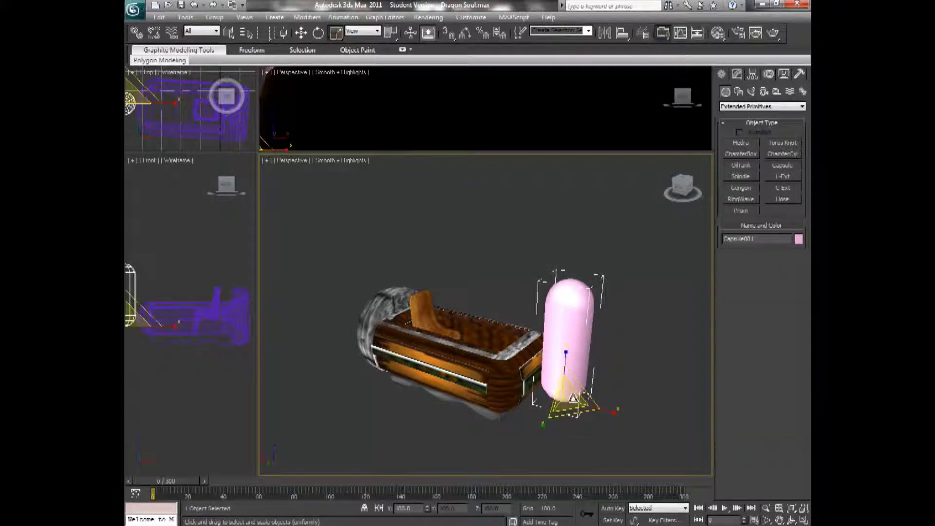
mouse_move(551, 398)
left_mouse_down()
mouse_move(531, 392)
mouse_move(557, 415)
mouse_move(499, 405)
mouse_move(449, 417)
mouse_move(599, 448)
mouse_move(525, 406)
mouse_move(507, 343)
mouse_move(551, 389)
left_mouse_up()
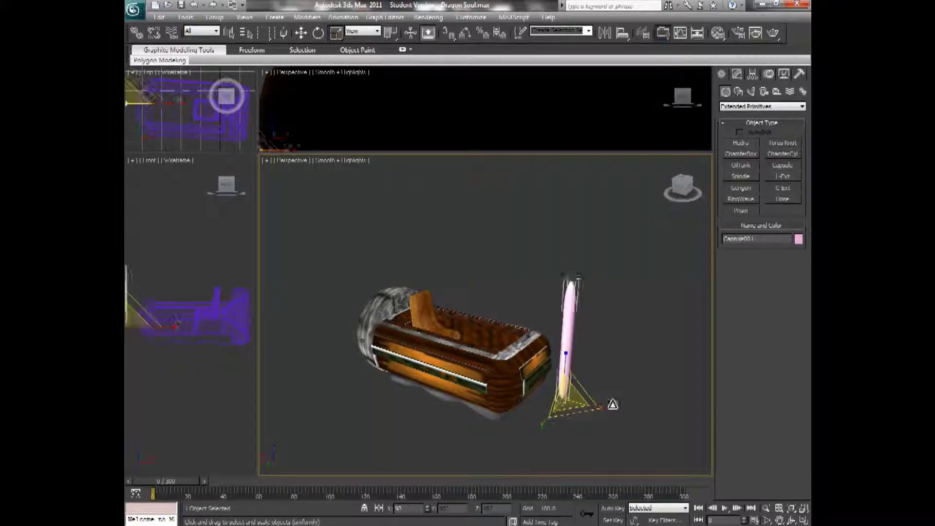
left_click_drag(782, 449, 126, 292)
Step: Rotate the capsule 40° about Y so it tips onto its side
left_click(318, 32)
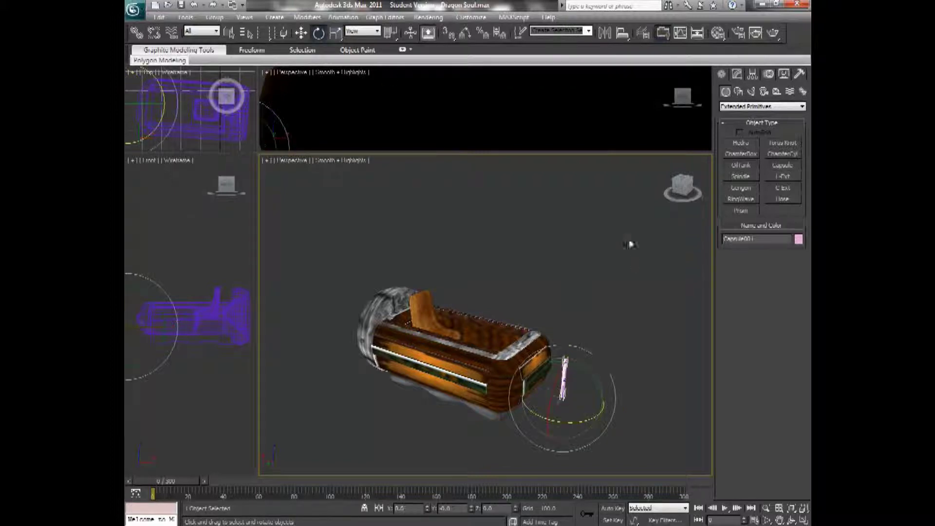
left_click_drag(584, 367, 651, 453)
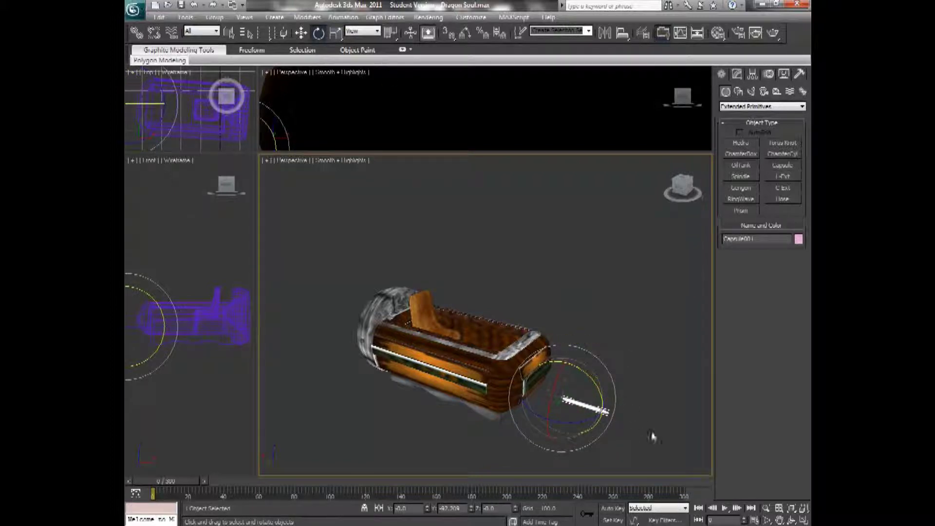
left_click_drag(684, 188, 662, 292)
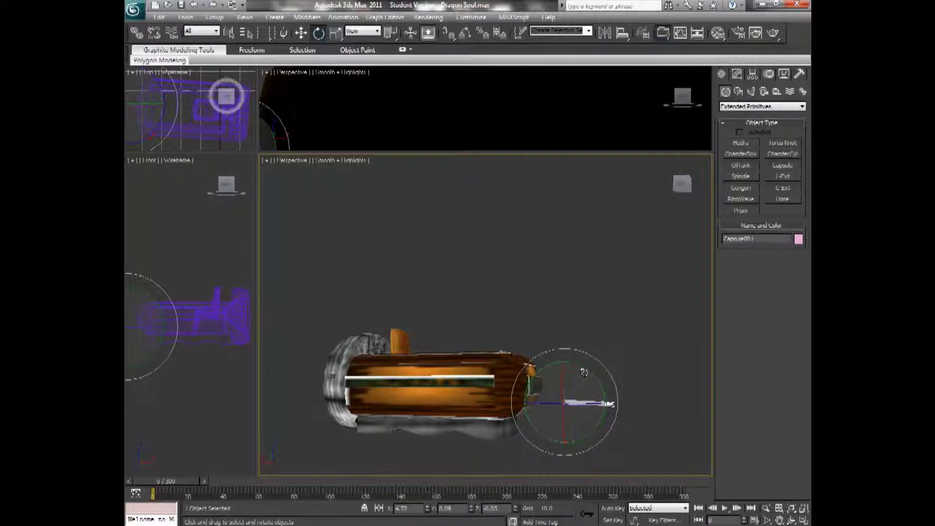
left_click_drag(588, 373, 586, 360)
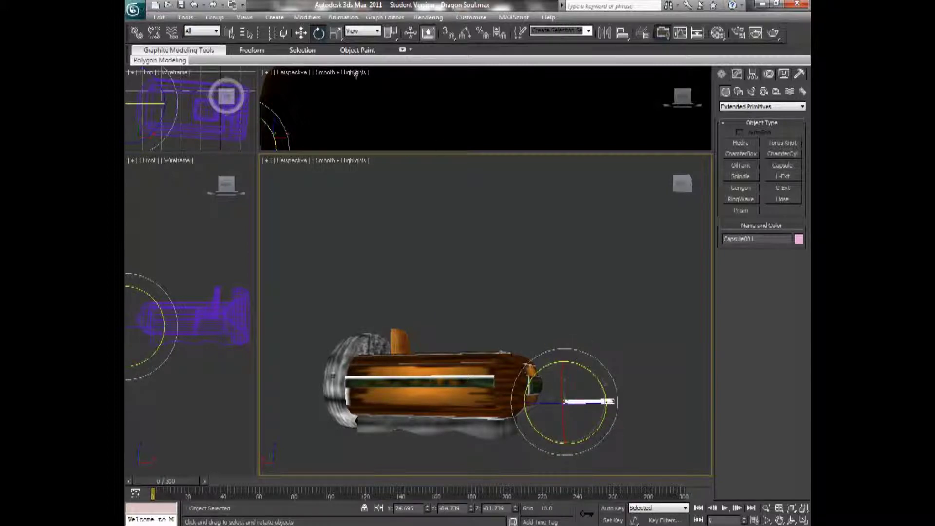
Step: Move the capsule down in Z and along X into the boat's end
left_click(302, 33)
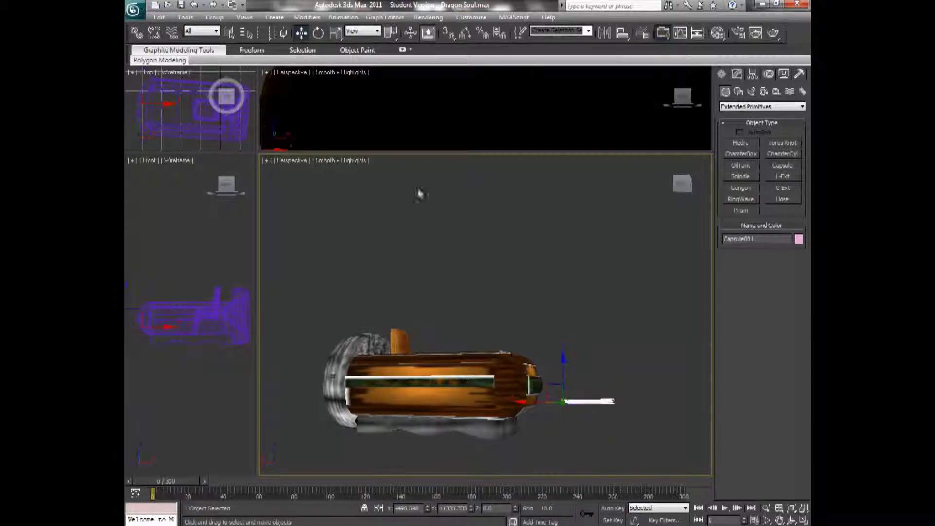
left_click(565, 359)
left_click(584, 400)
left_click_drag(563, 375, 564, 402)
left_click_drag(515, 430, 535, 427)
left_click_drag(670, 190, 656, 213)
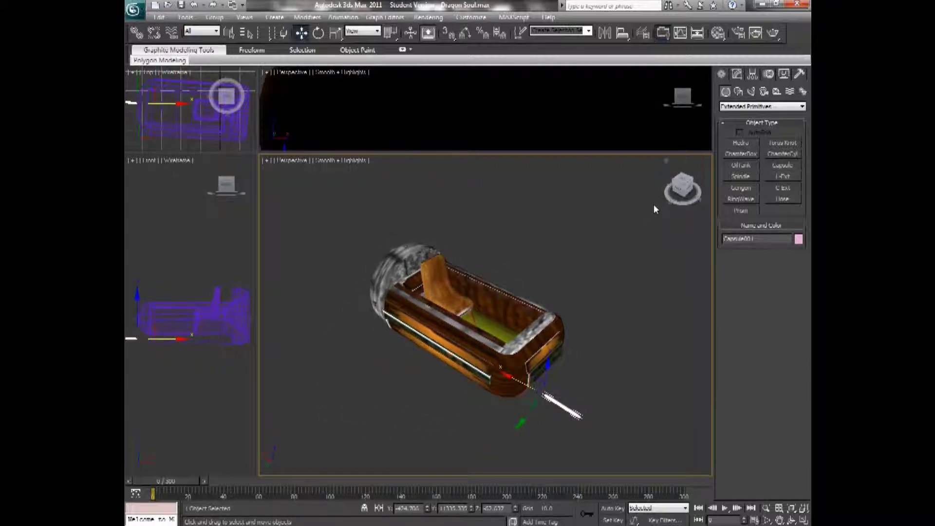
Step: In the Material Editor, reset the wood material slot to default settings
key("m")
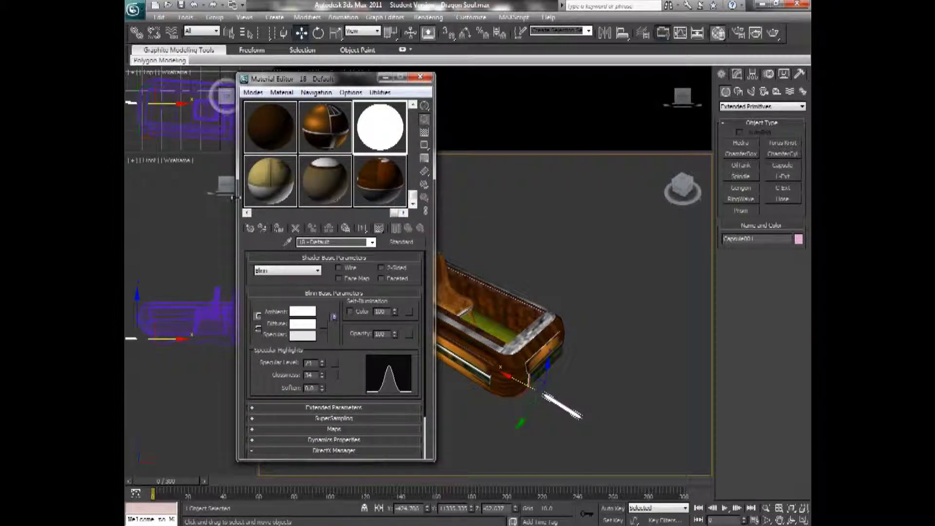
left_click(247, 213)
left_click(248, 214)
left_click(247, 213)
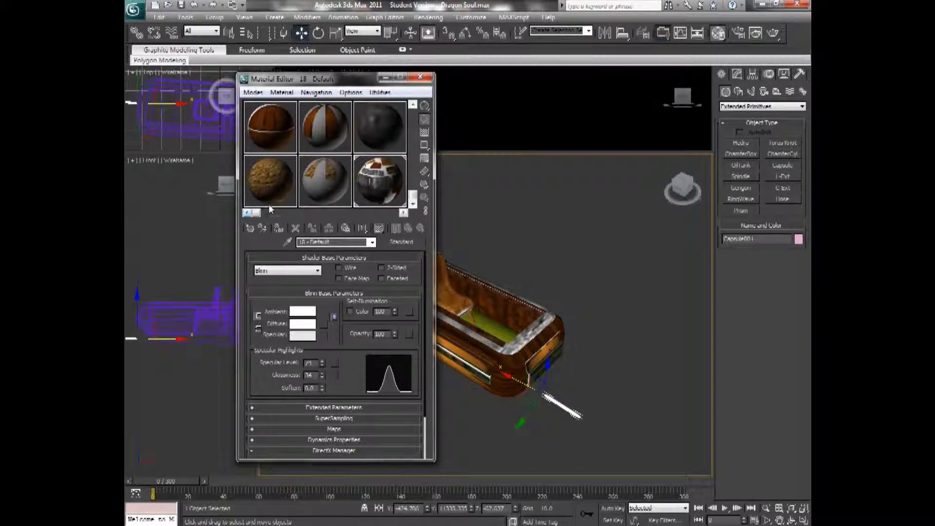
left_click(283, 193)
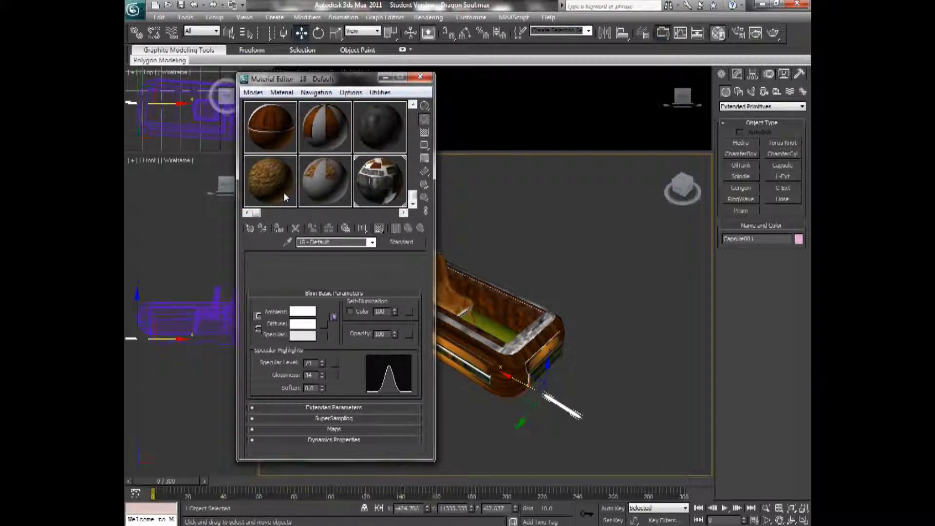
left_click(298, 228)
left_click(515, 304)
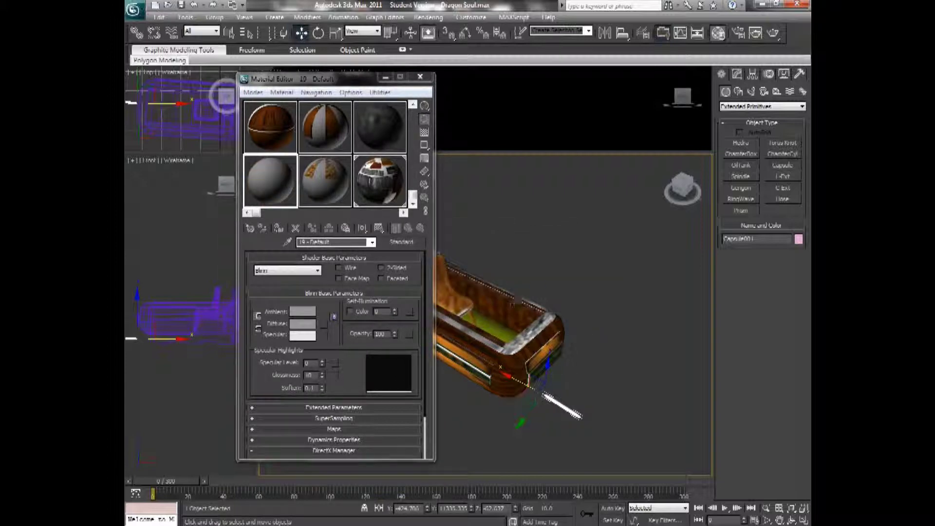
Step: Set the material's Diffuse colour to pure white and Self-Illumination to 100
left_click(307, 325)
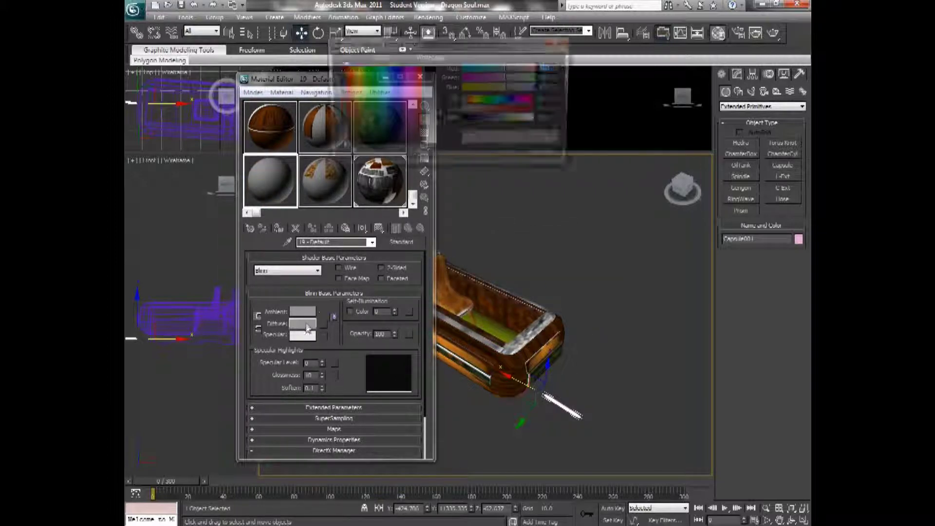
left_click_drag(423, 109, 427, 67)
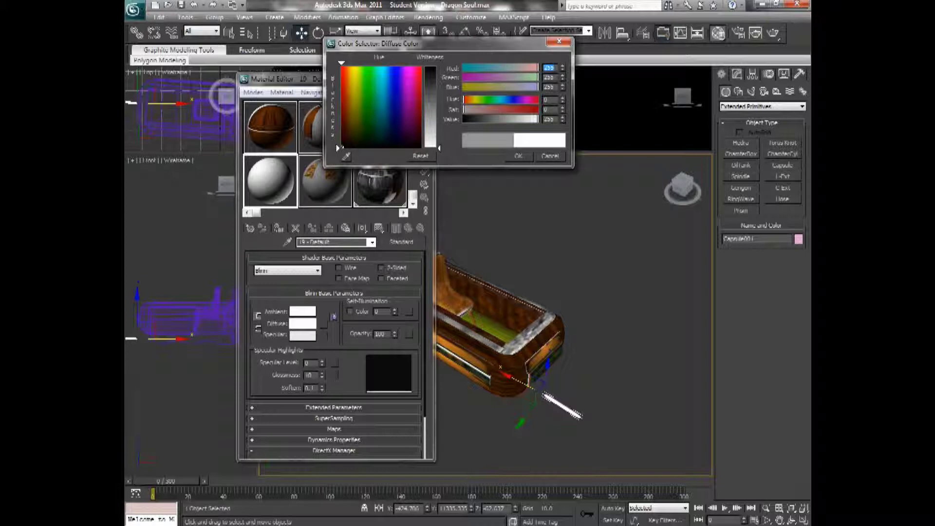
left_click(518, 156)
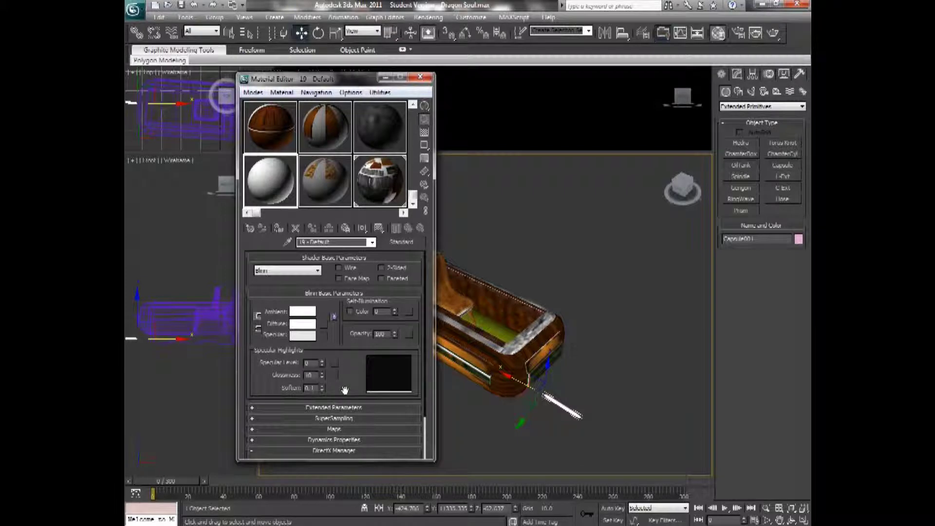
left_click_drag(395, 314, 394, 245)
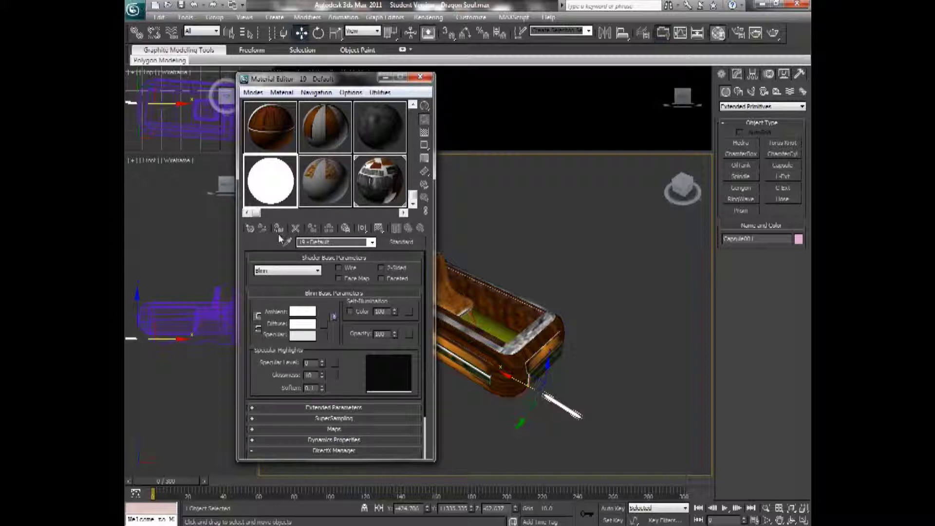
Step: Open Rendering > Effects and select the Lens Effects entry
left_click(384, 77)
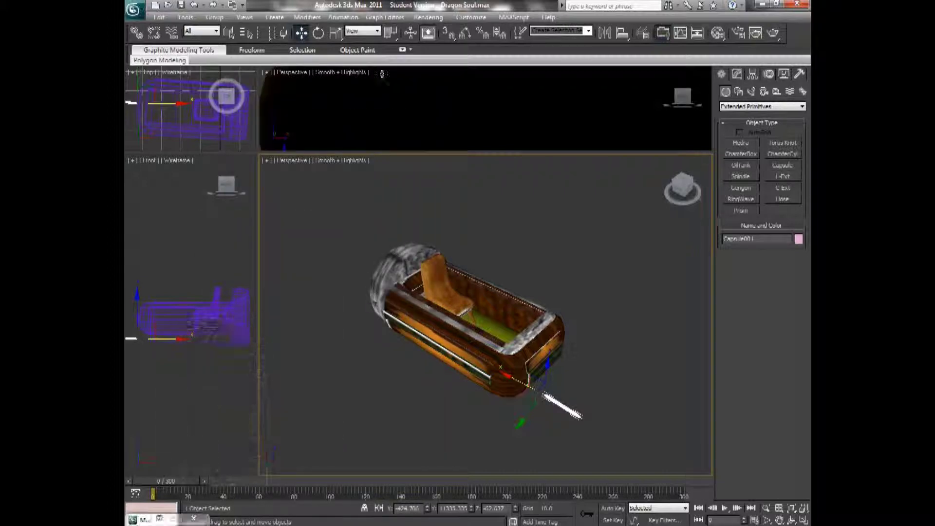
left_click(428, 17)
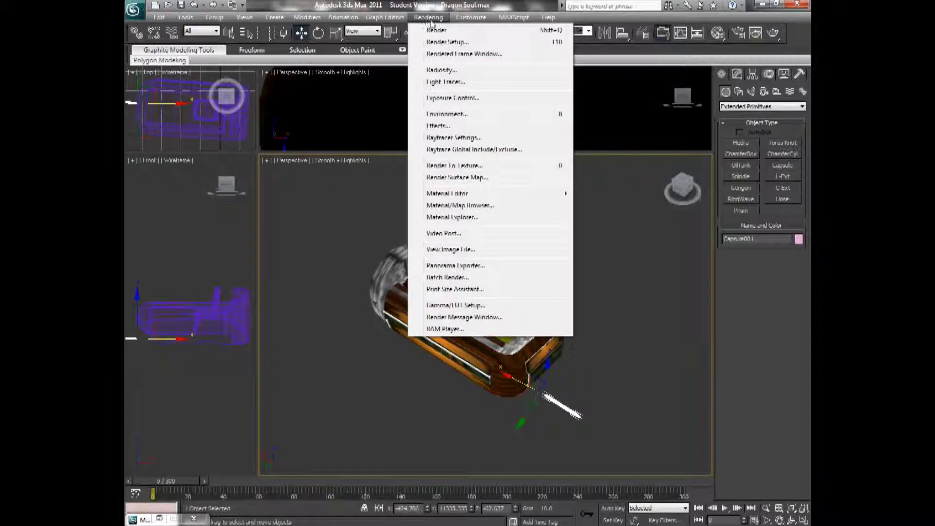
left_click(464, 127)
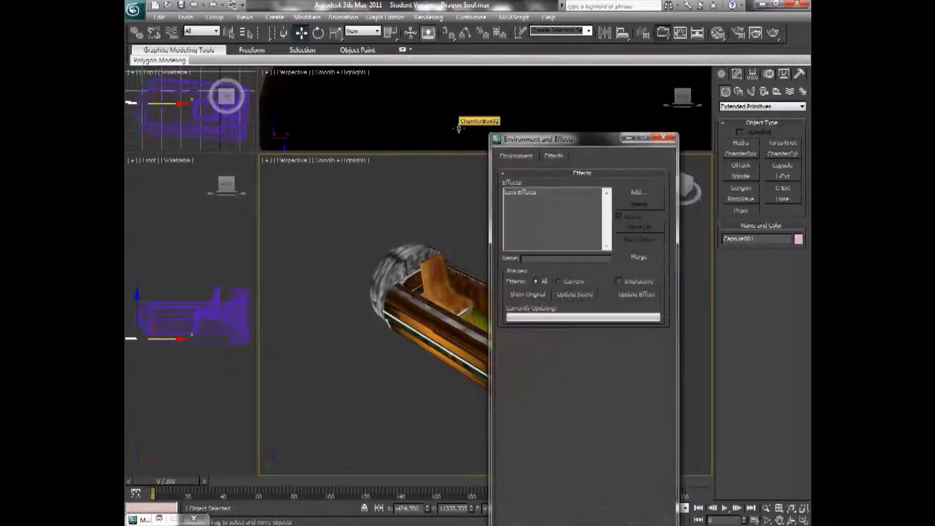
left_click_drag(548, 143, 373, 132)
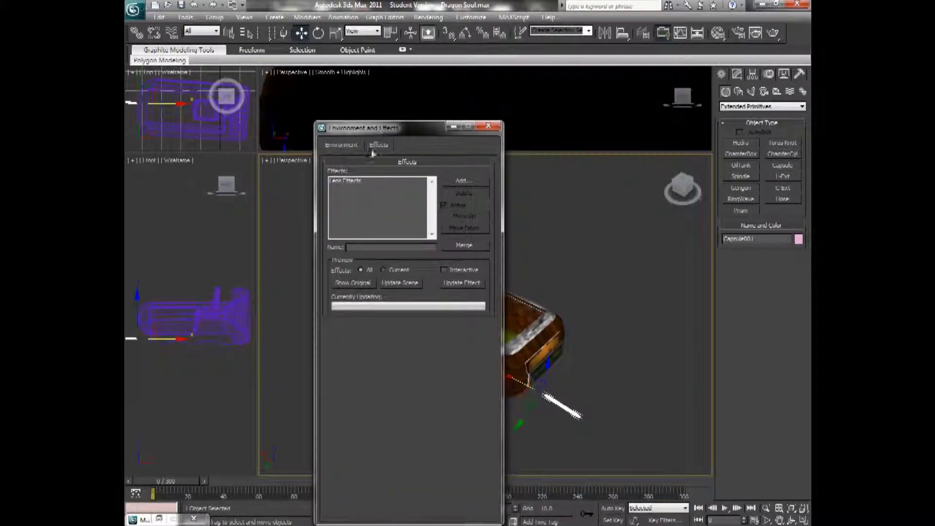
left_click(370, 181)
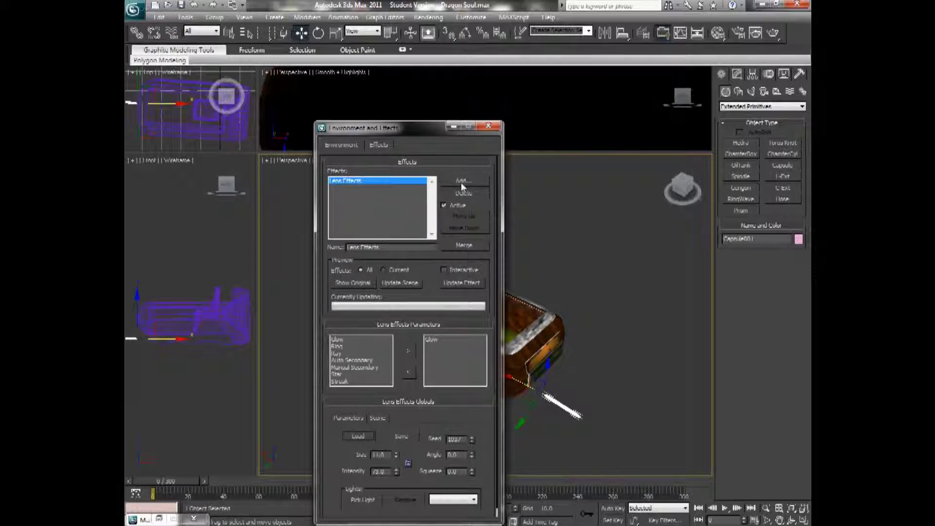
Step: Leave a single Glow element in Lens Effects and select it for editing
left_click(366, 339)
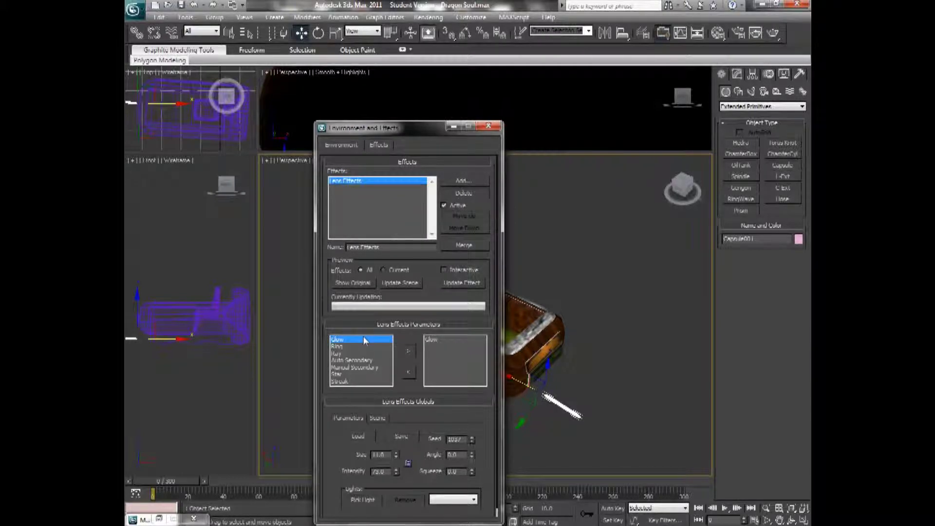
left_click(407, 345)
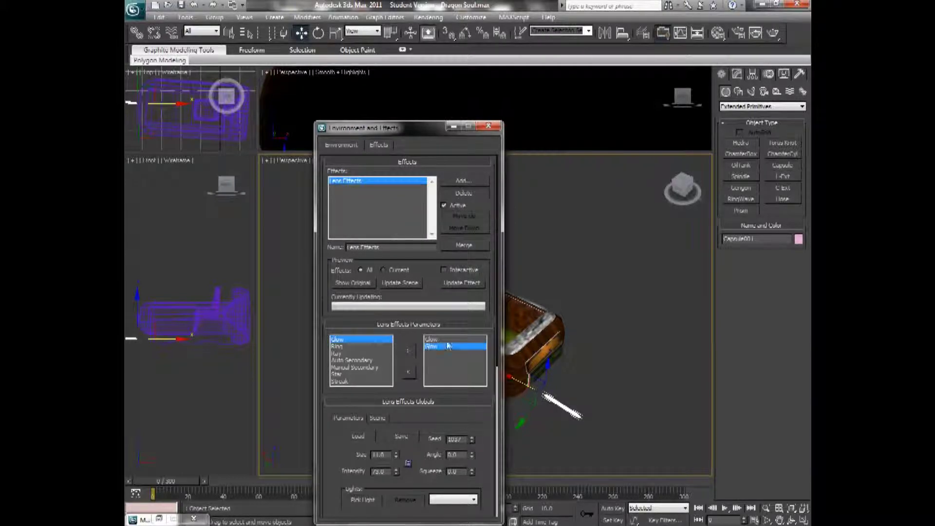
left_click(409, 372)
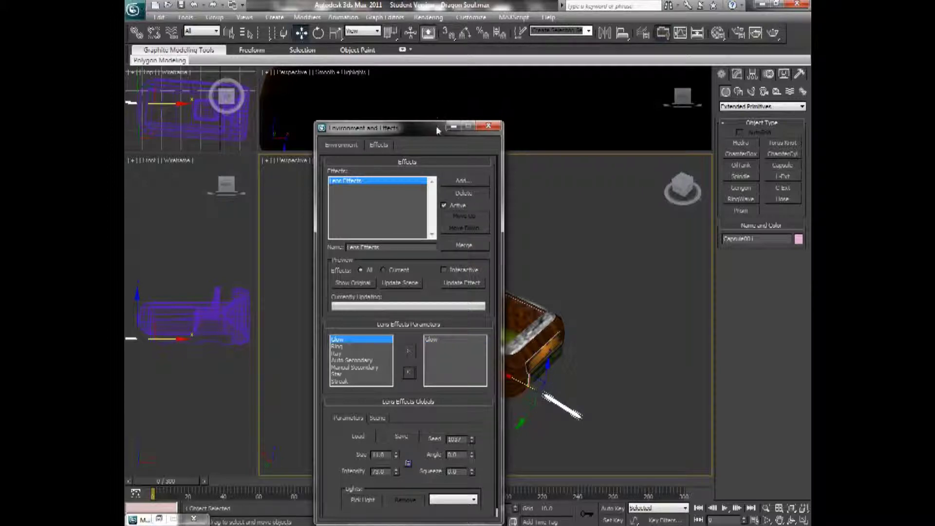
left_click_drag(437, 131, 383, 50)
left_click(374, 262)
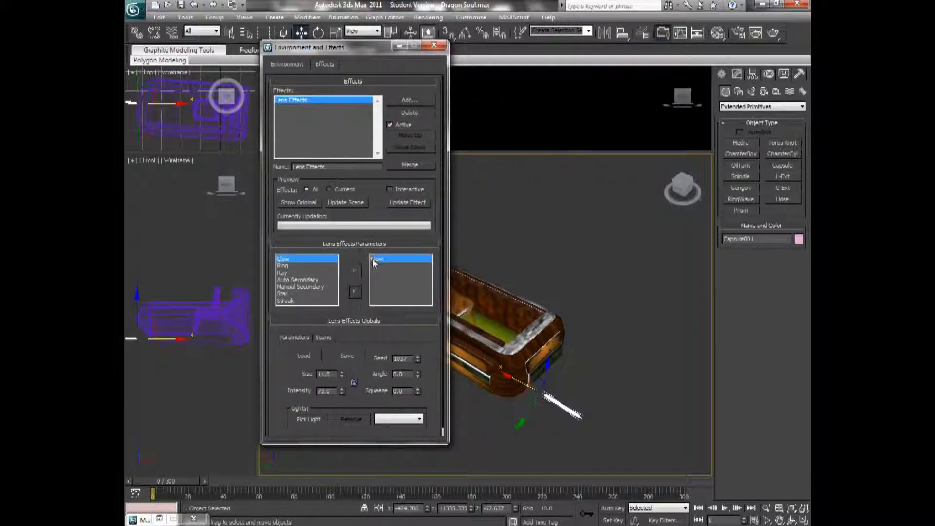
Step: Check Material ID as the Glow element's image source and restore the Material Editor
left_click_drag(446, 179, 427, 365)
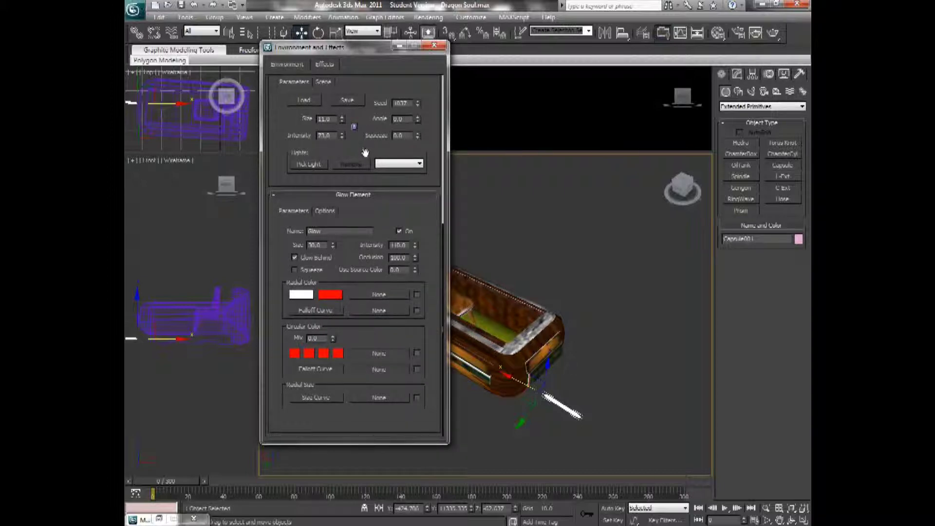
left_click(321, 211)
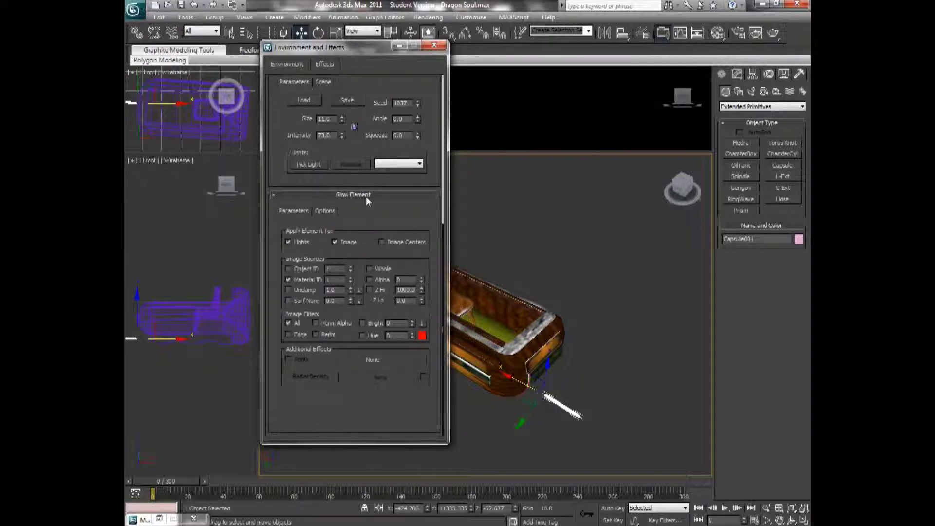
left_click(288, 280)
left_click(161, 519)
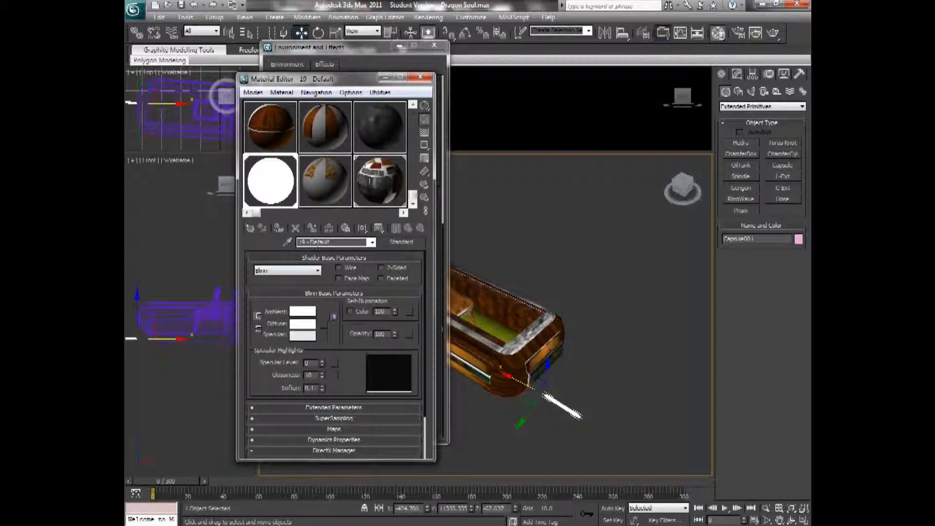
Step: Set the white material's Material ID Channel to 1, deselect, and start a test render
left_click(364, 229)
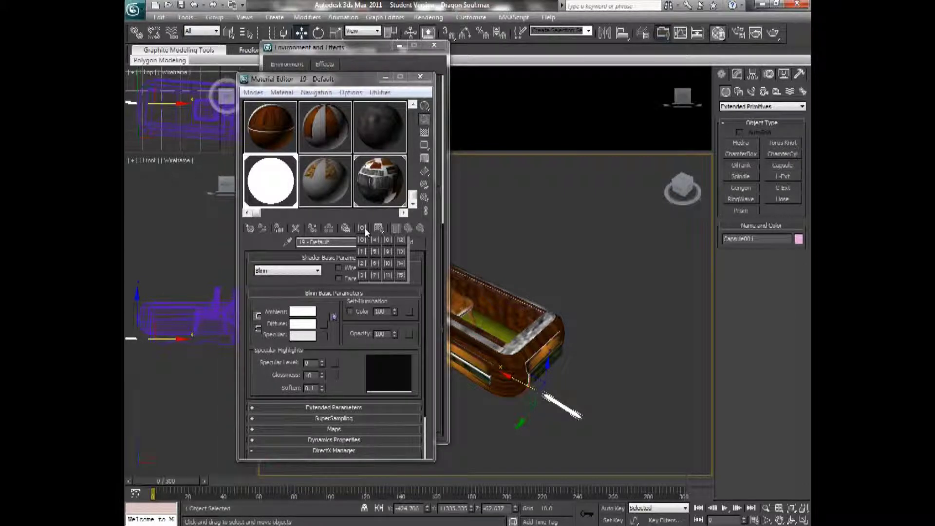
left_click(366, 251)
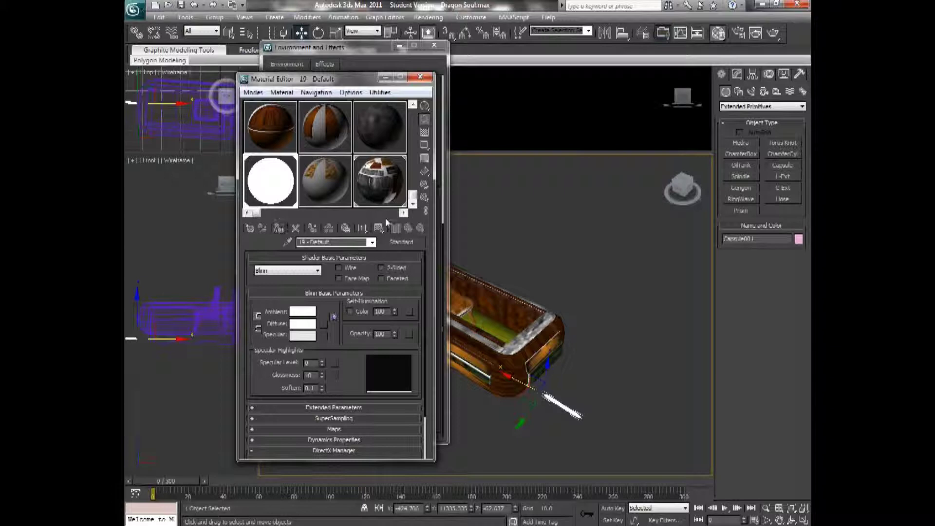
left_click(635, 274)
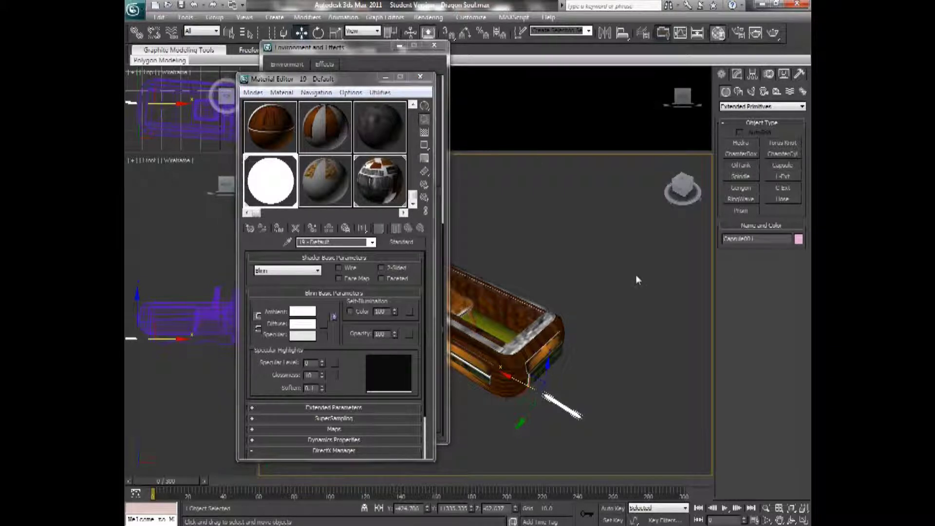
left_click(777, 34)
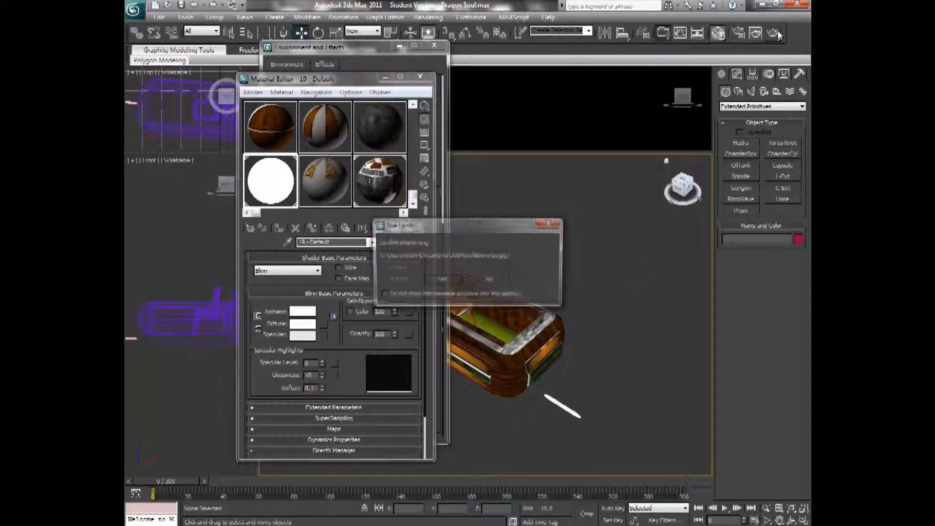
Step: Overwrite the saved render, then close the render frame, Material Editor and Effects windows
left_click(441, 279)
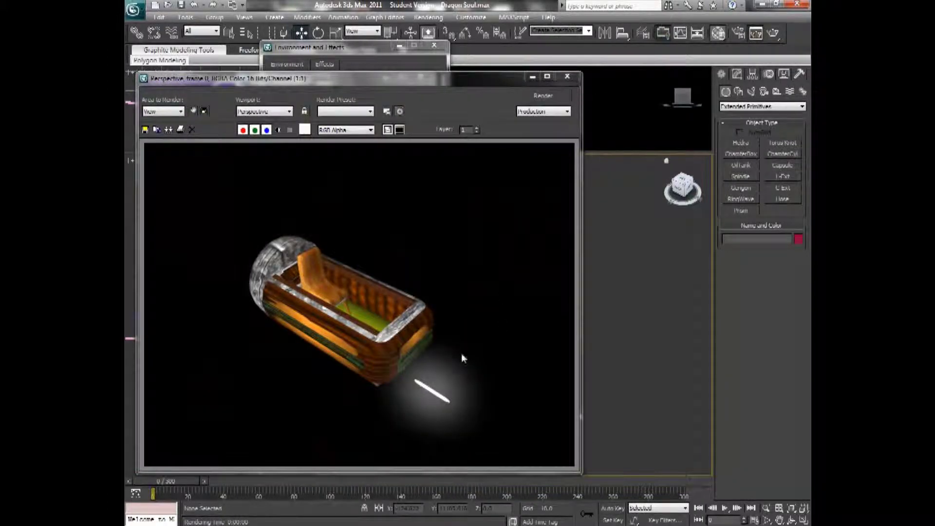
left_click(567, 76)
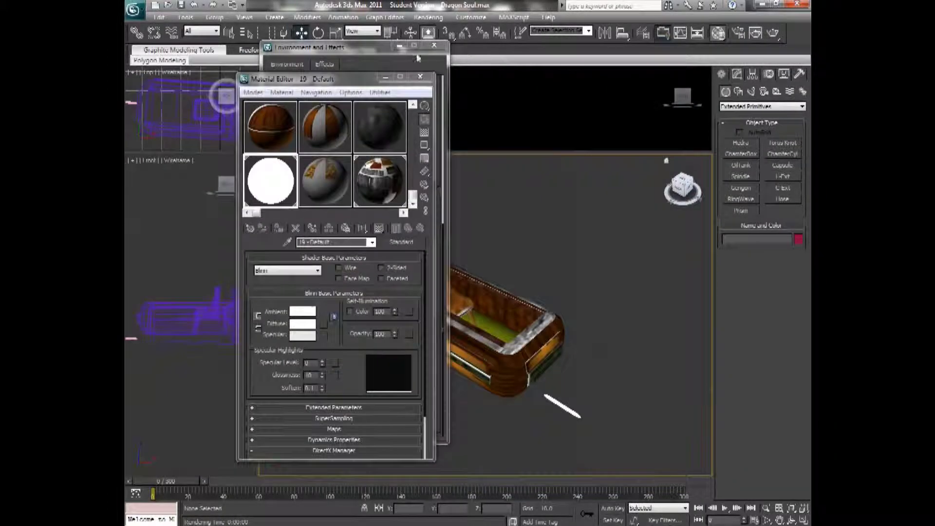
left_click(422, 76)
left_click(434, 45)
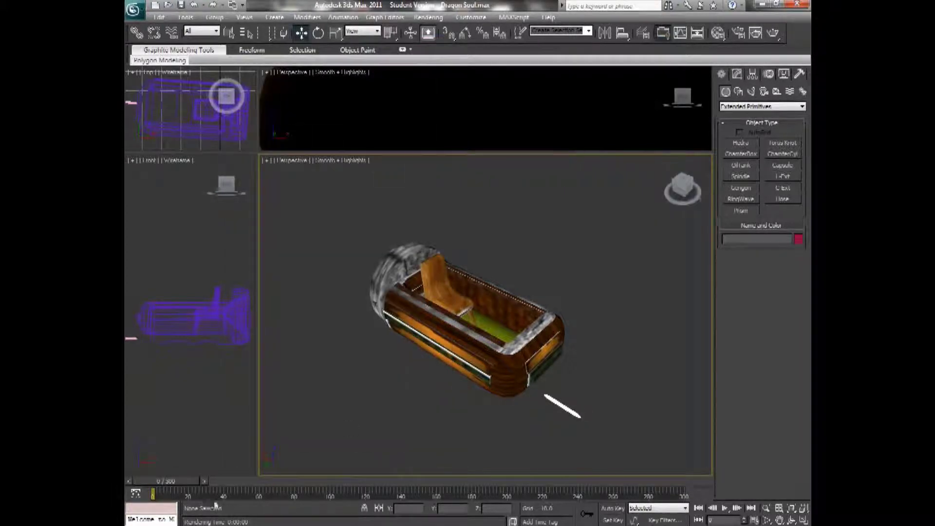
Step: Move Capsule001 inside the boat's hull, view it from the side, and enable Auto Key
left_click(564, 407)
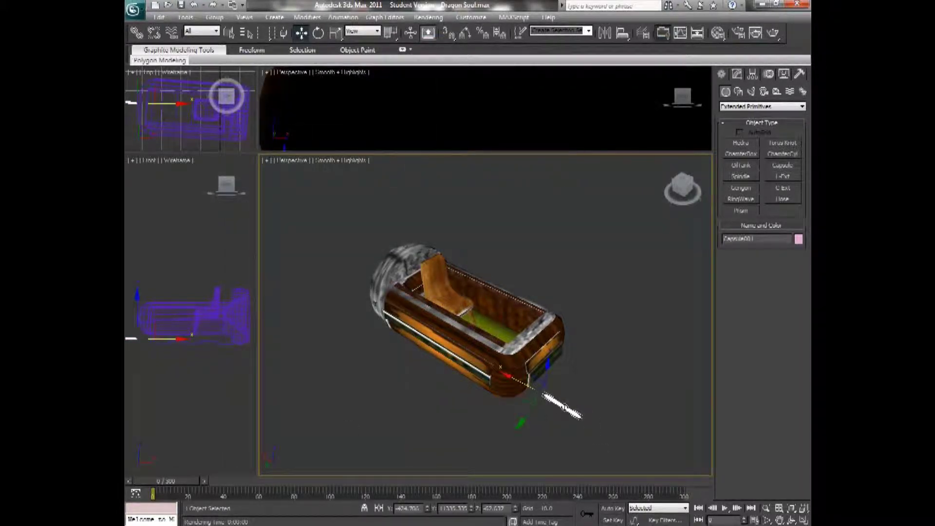
left_click_drag(515, 373, 448, 339)
left_click(553, 401)
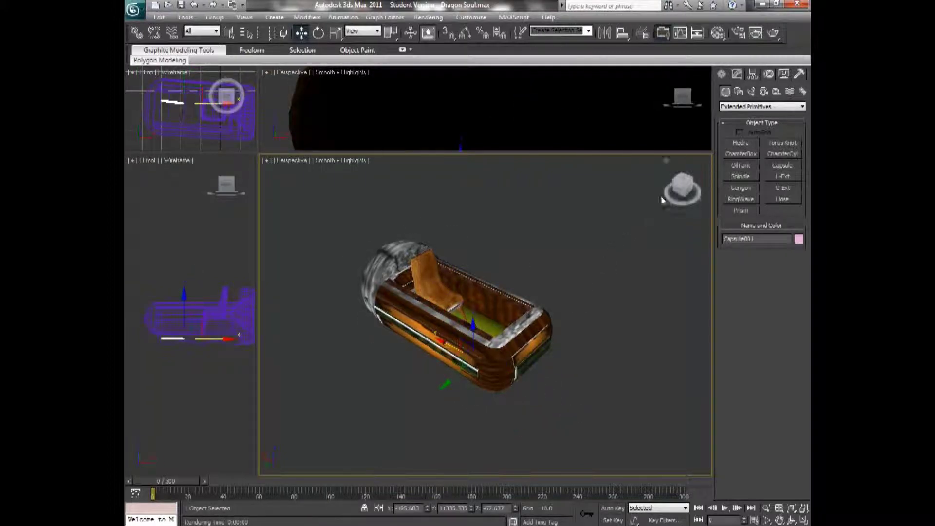
left_click_drag(682, 188, 671, 194)
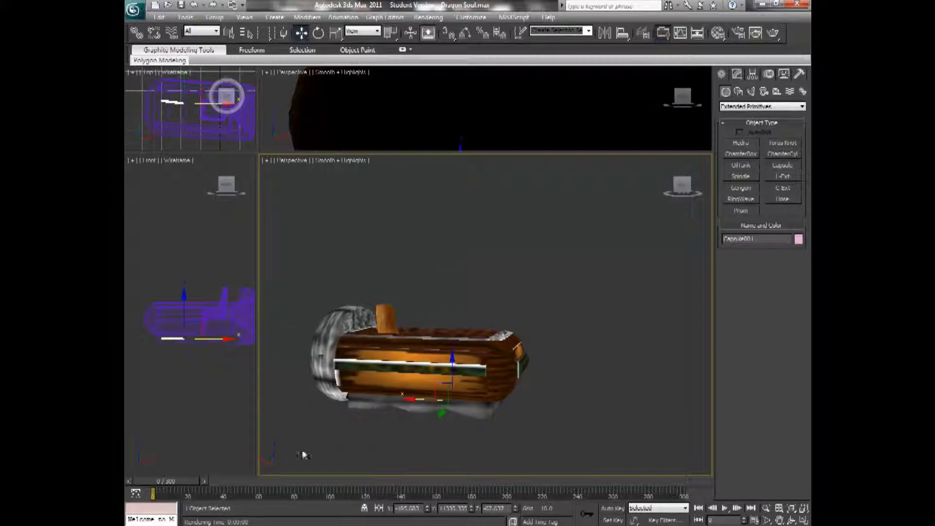
left_click(611, 509)
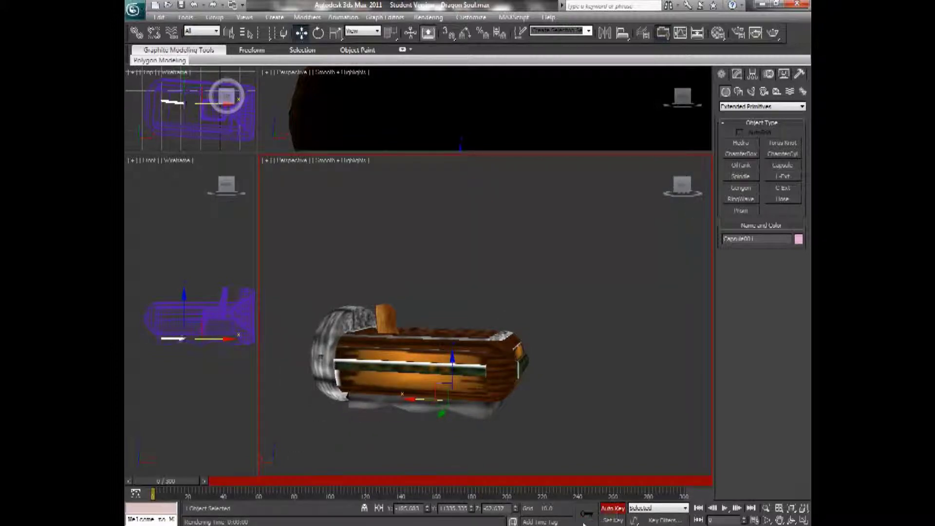
Step: At frame 300, move the capsule far right out of the boat, then return to frame 0
key("q")
left_click_drag(170, 483, 709, 477)
key("w")
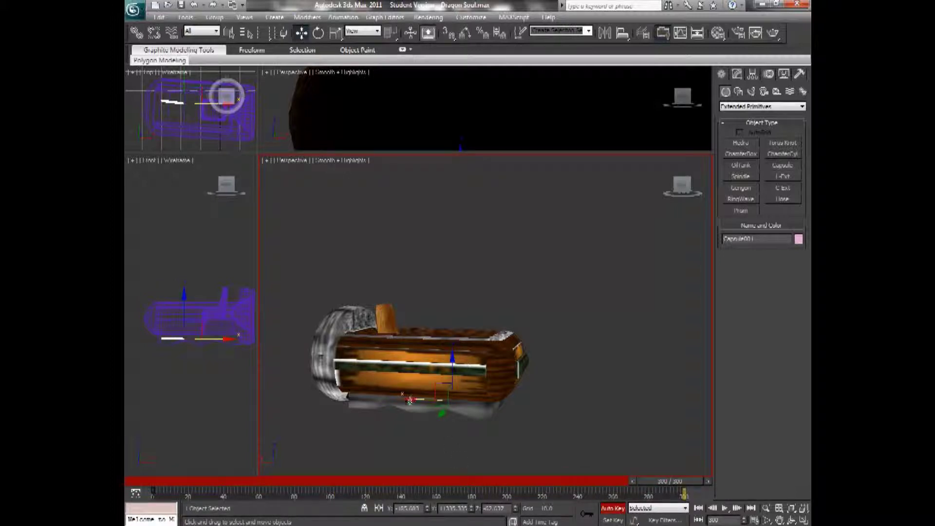
left_click_drag(411, 399, 605, 407)
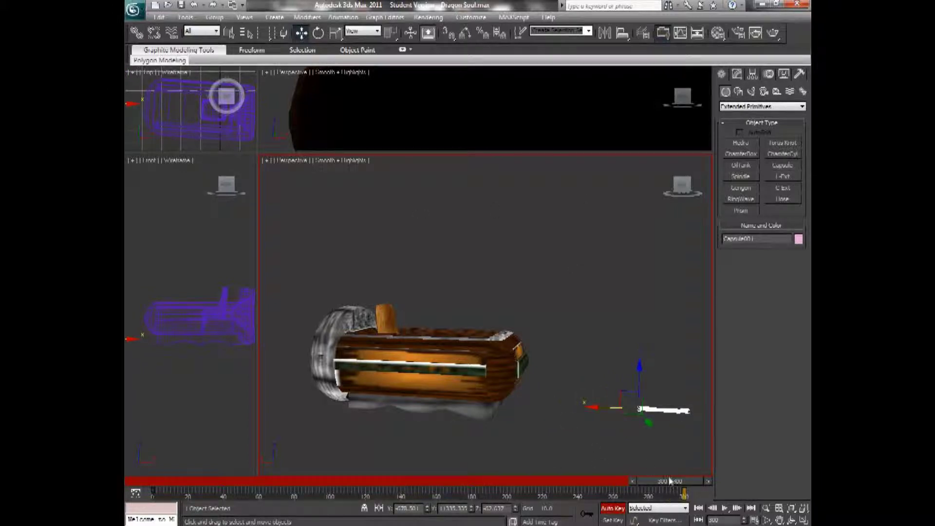
left_click_drag(669, 480, 190, 482)
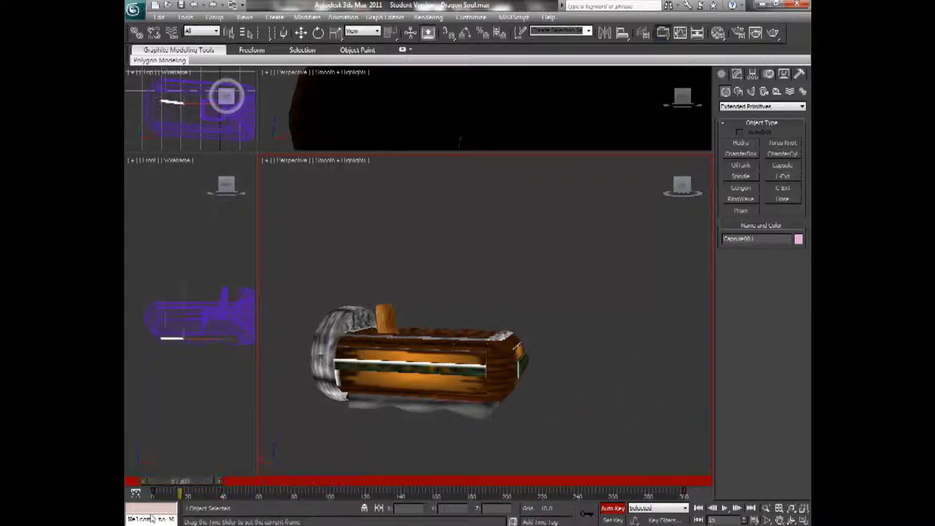
Step: Switch to the Move tool and reorient the Perspective view to an angled top-down corner view of the boat
key("w")
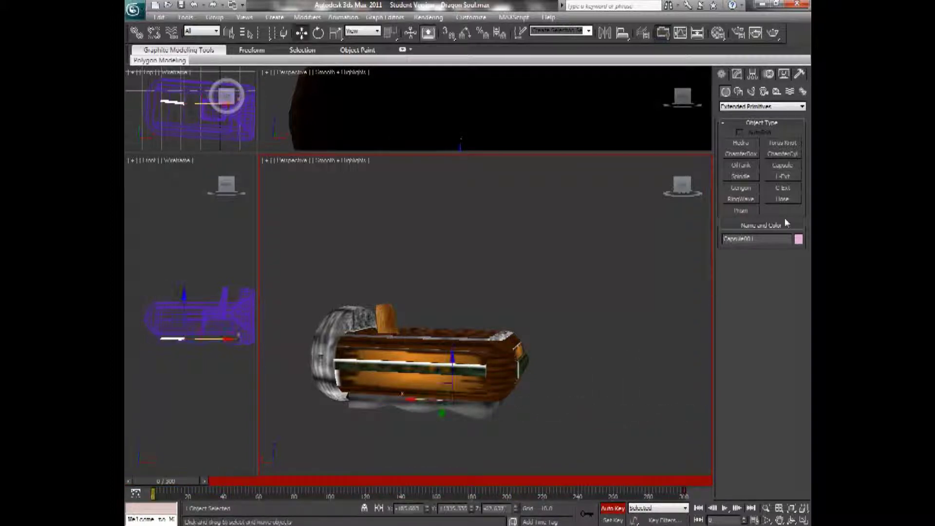
left_click(690, 194)
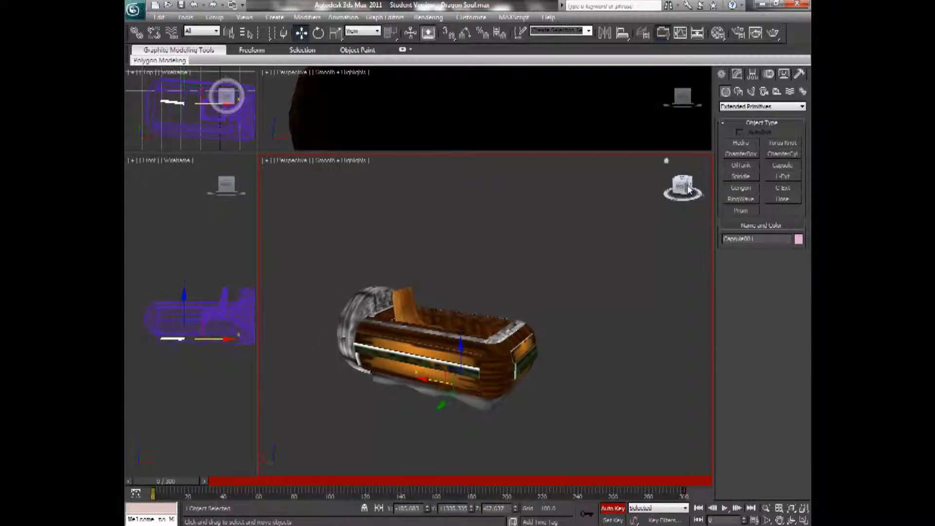